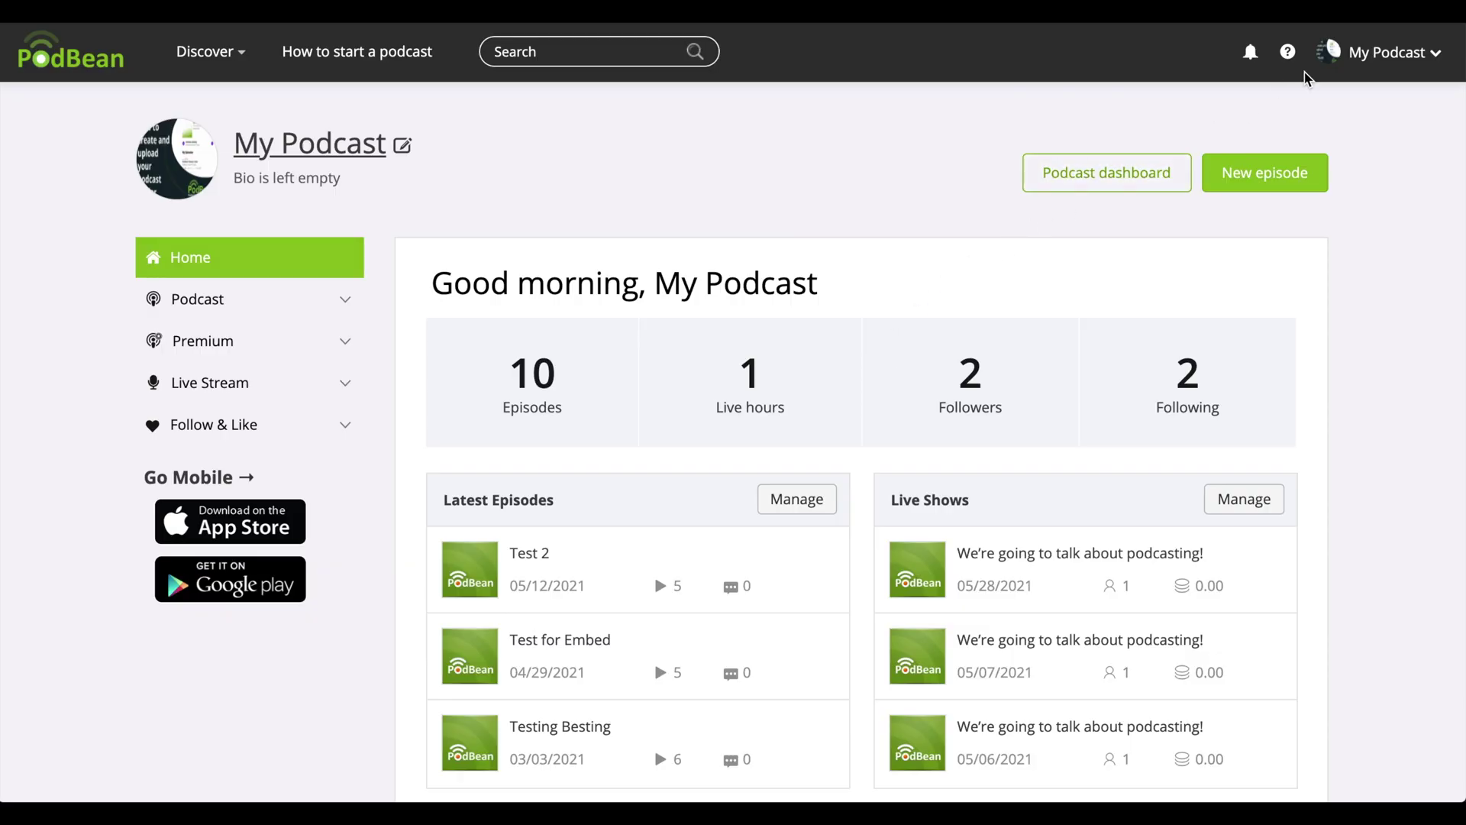
From the My Podcast menu's Live Stream section, begin a new live show
click(1345, 66)
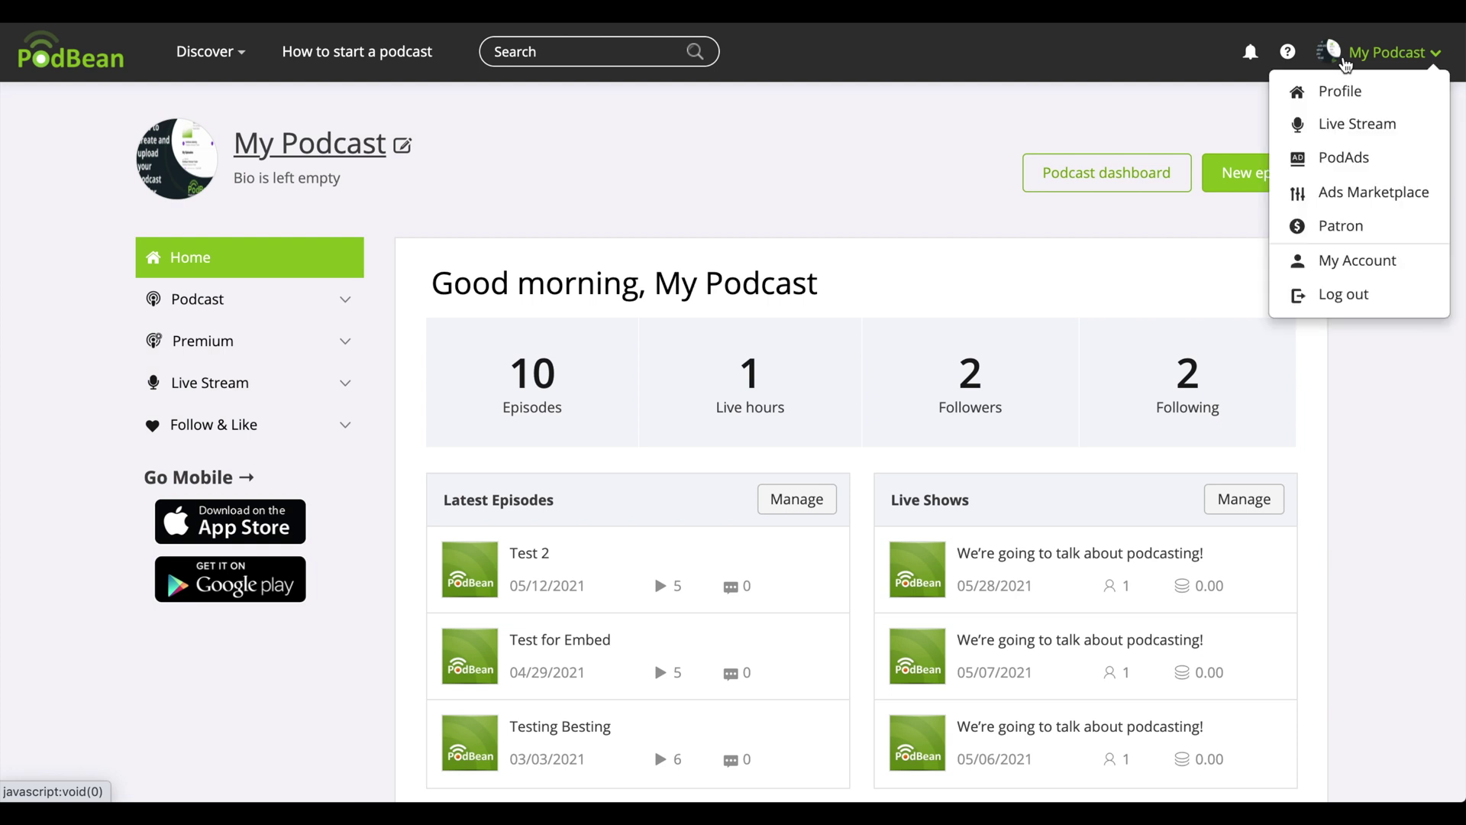
click(1352, 125)
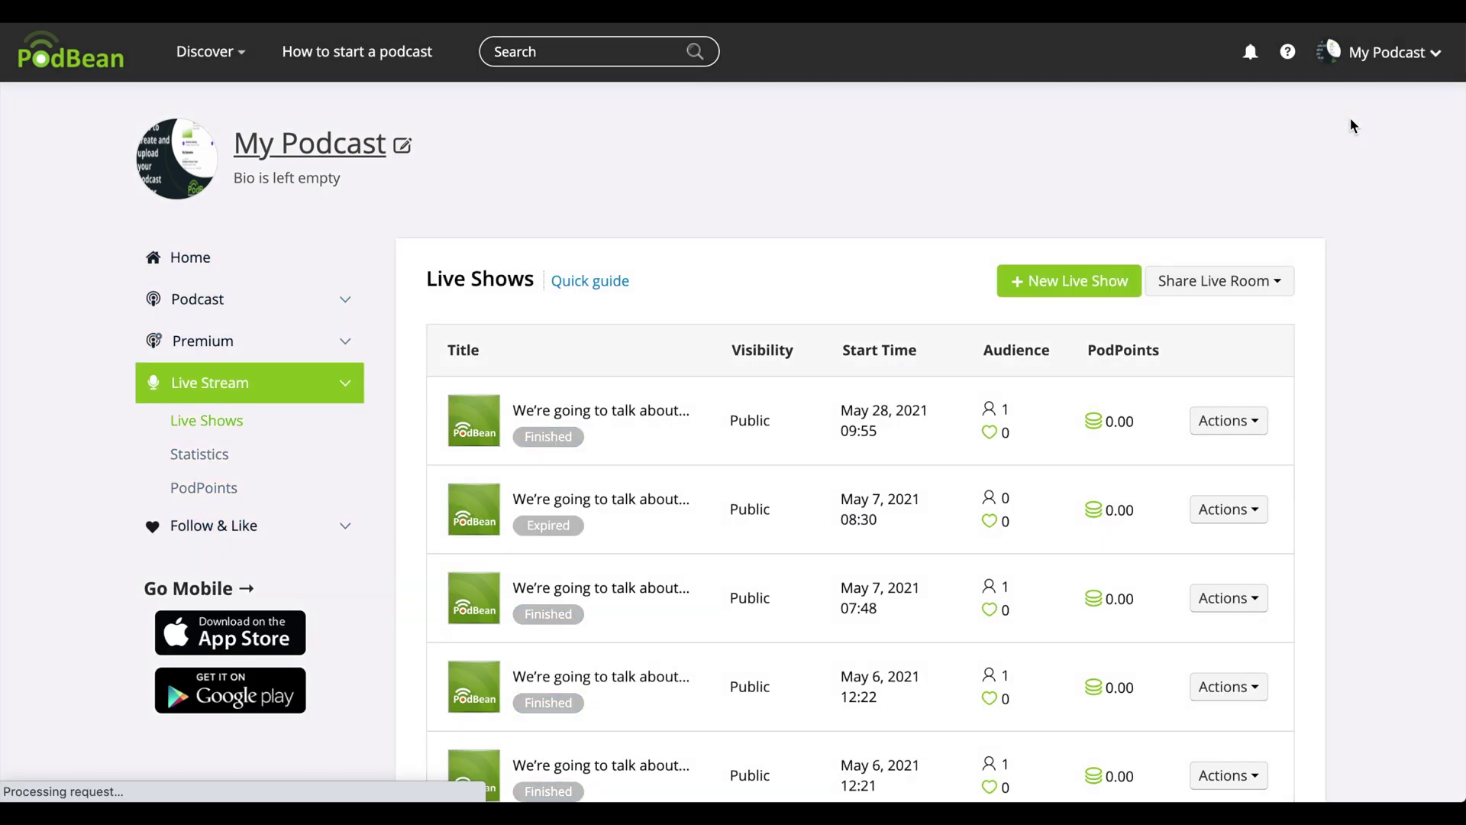
click(1088, 289)
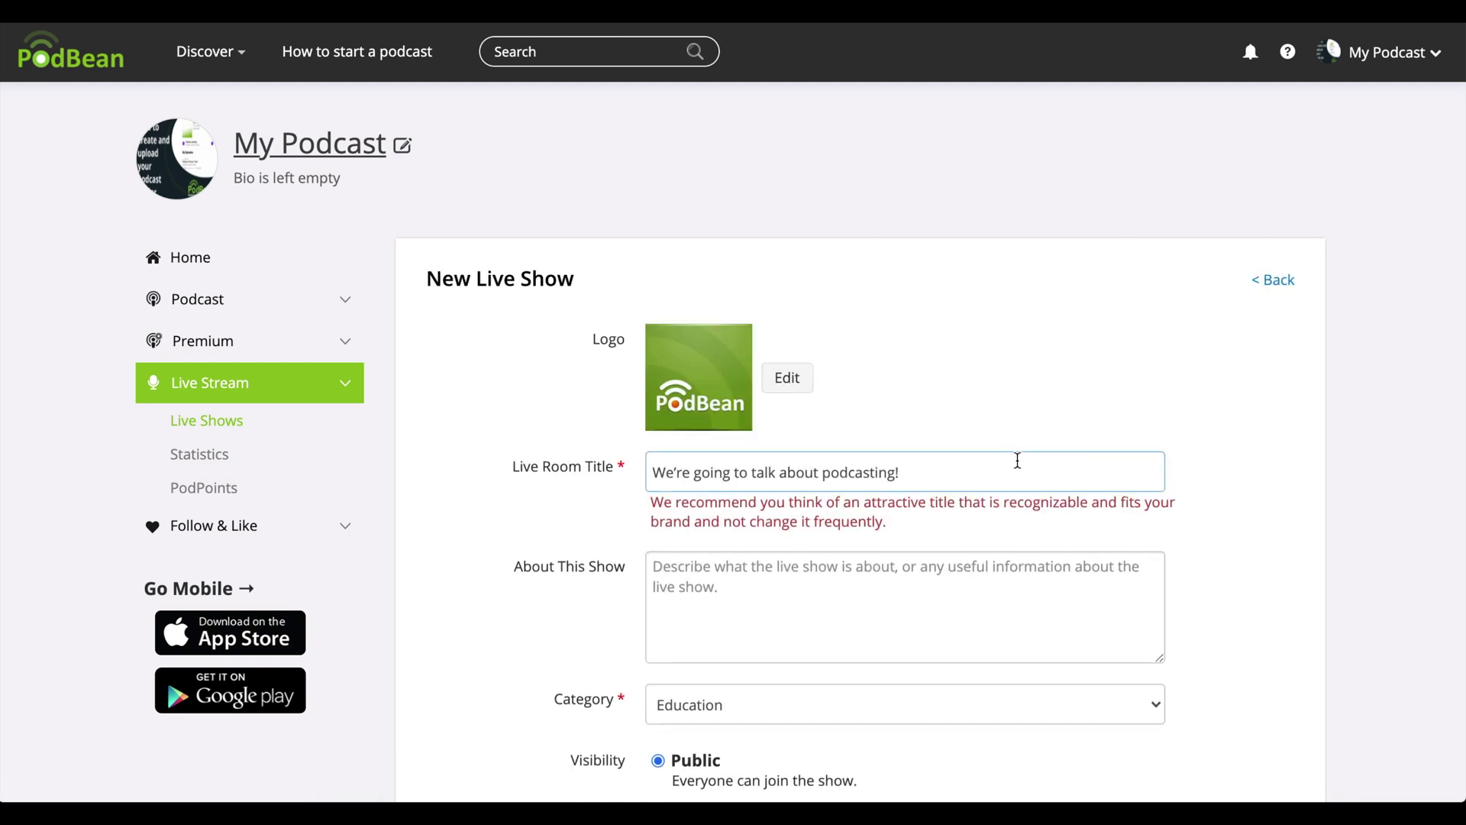
Describe the show as "We're going to talk about podcasting!" and set its category to News
click(1022, 578)
text(We're going to talk about podcasting!)
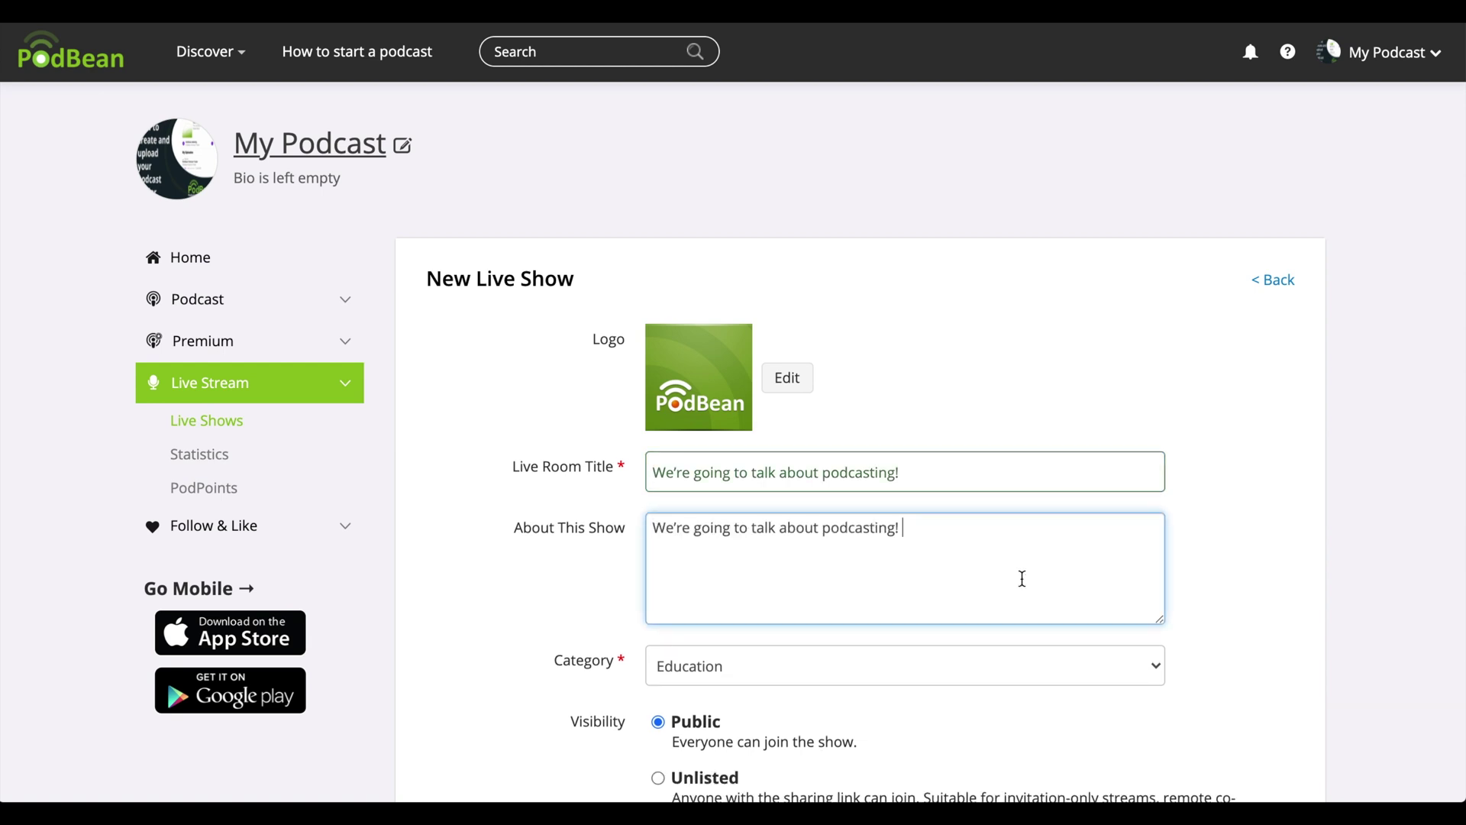
click(1028, 668)
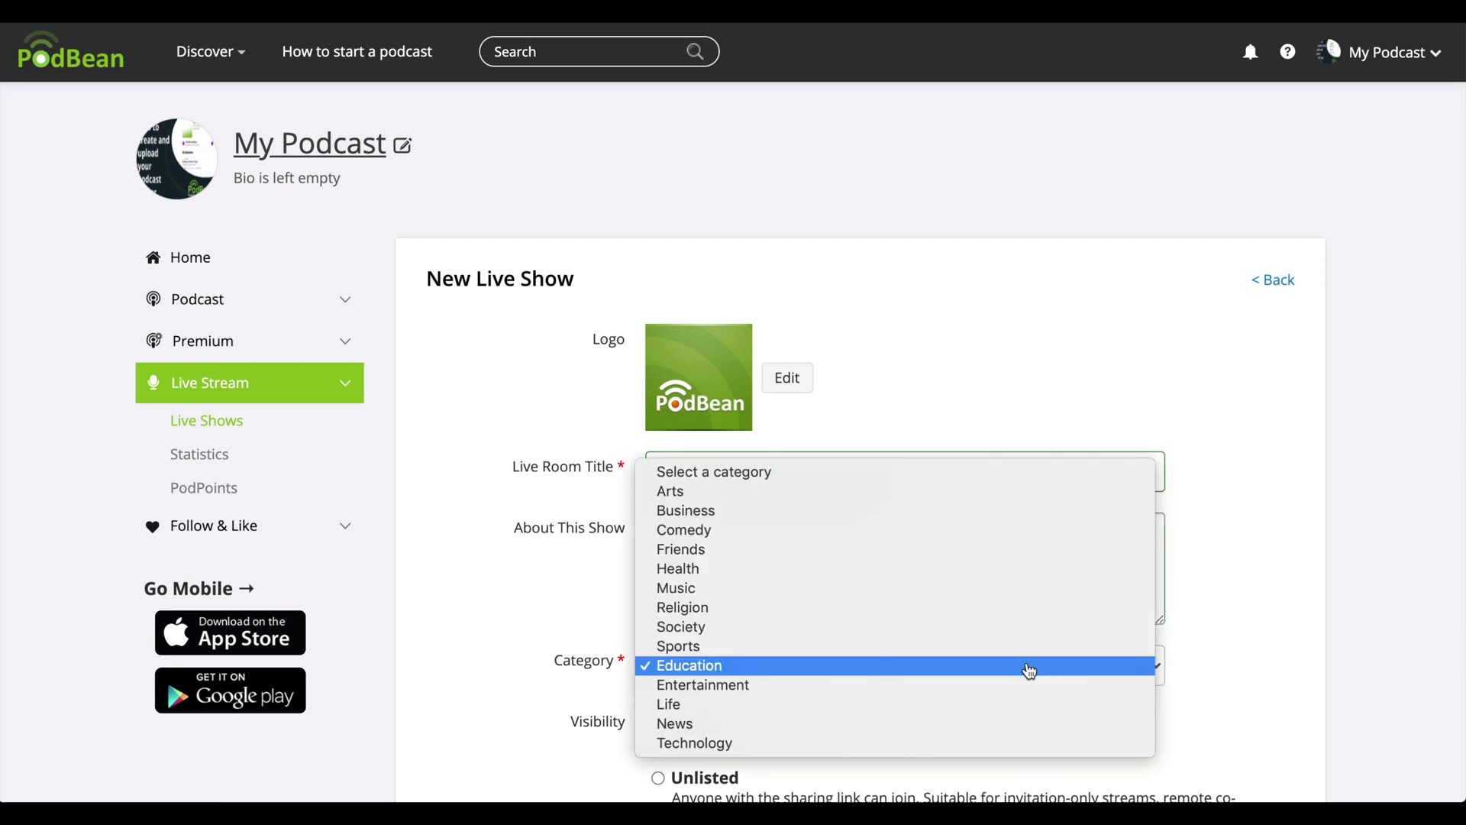
click(1035, 731)
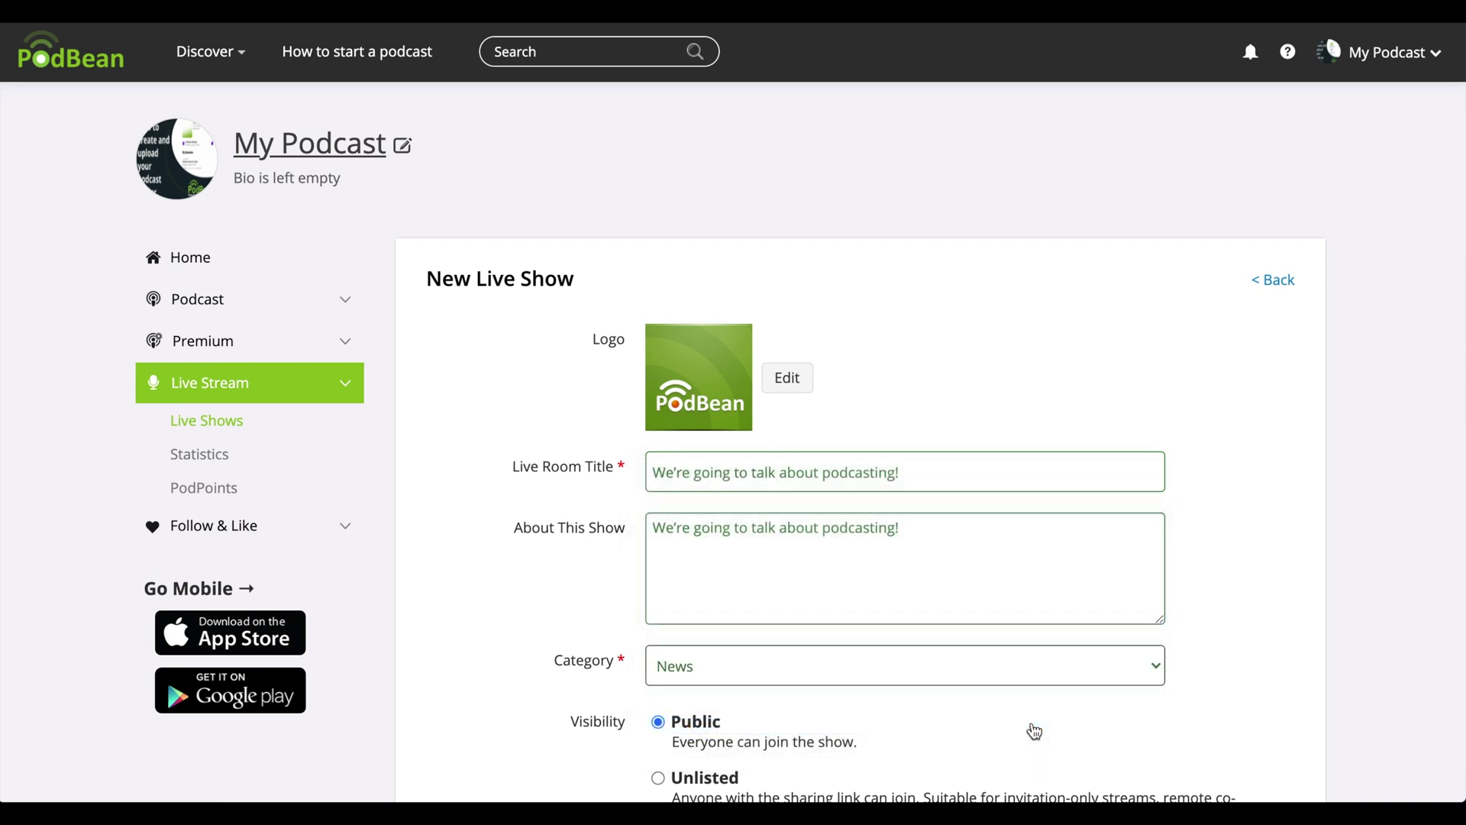
scroll(1035, 731, down, 2)
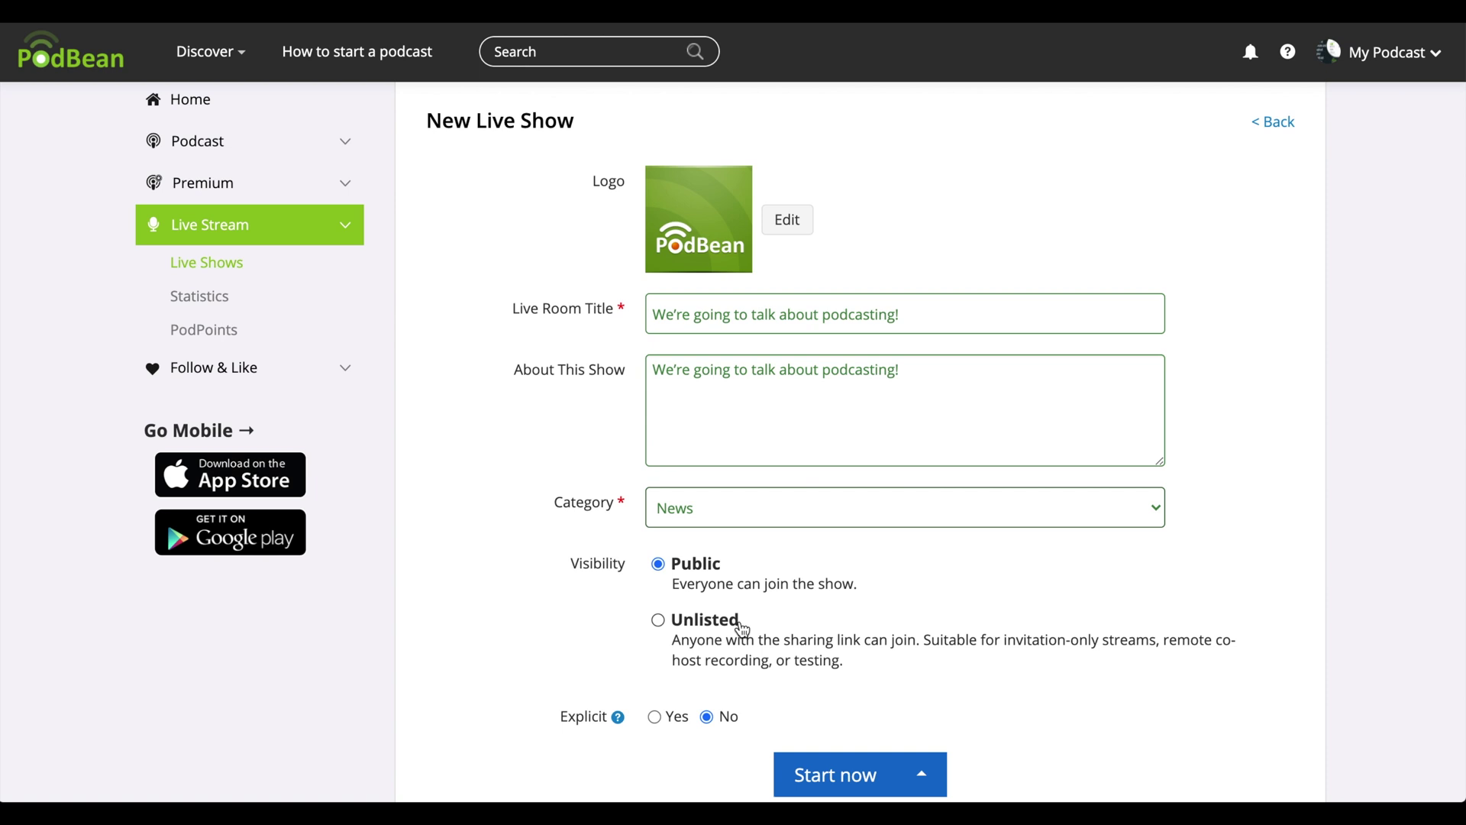
Set the show's visibility to Unlisted and start it immediately with Start now
click(739, 625)
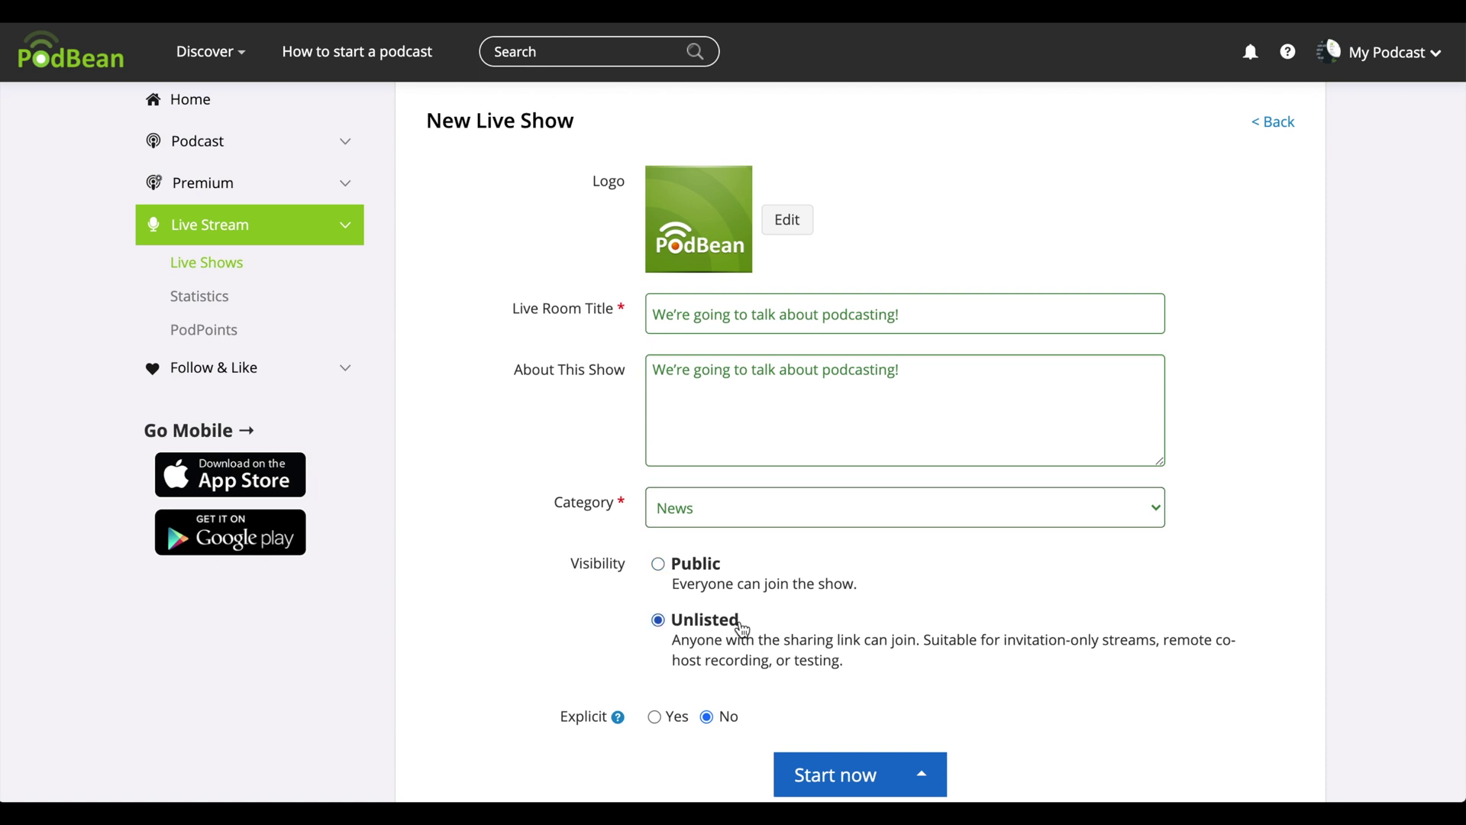
scroll(742, 628, down, 2)
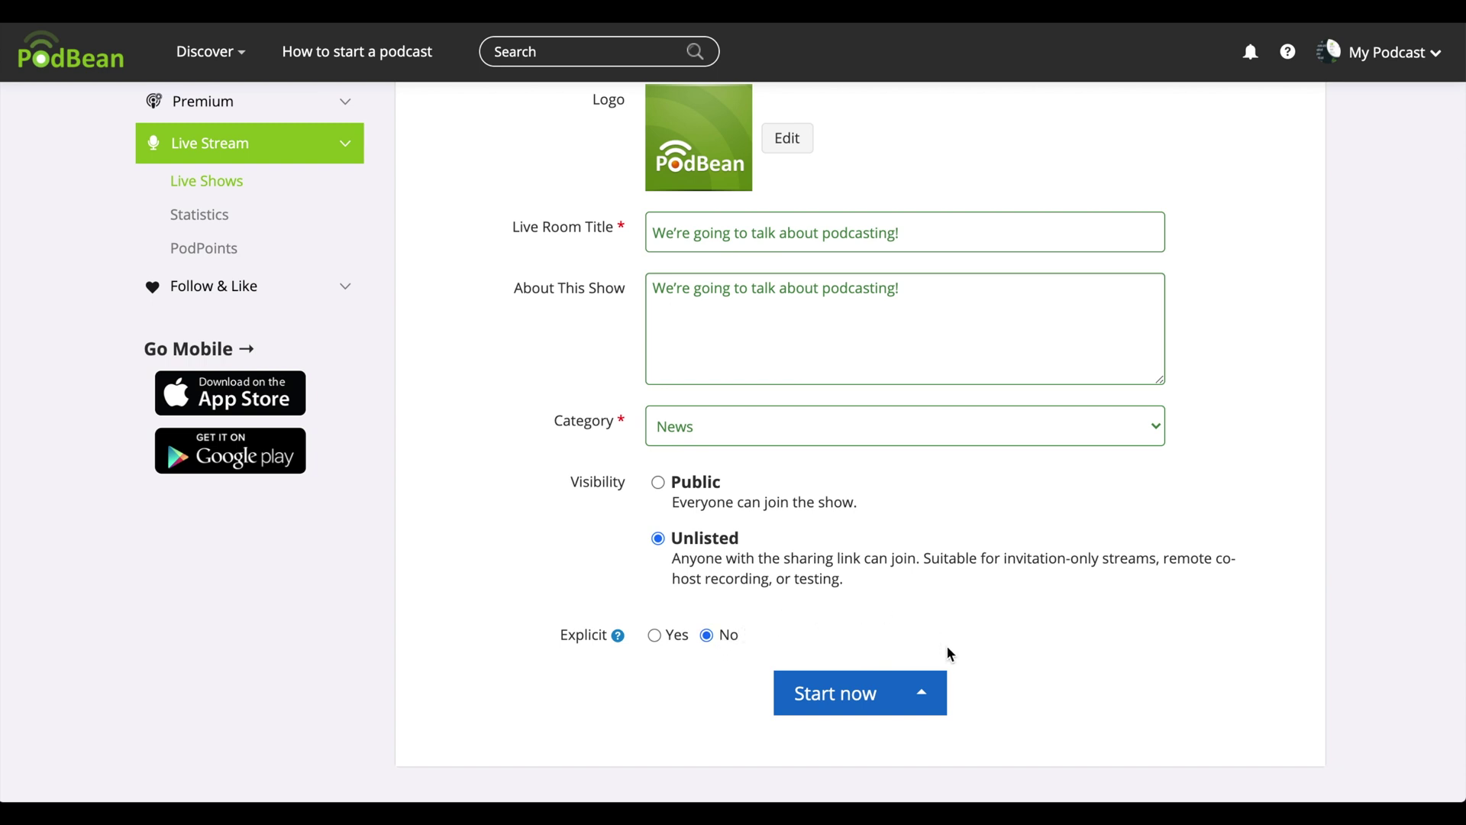
click(941, 703)
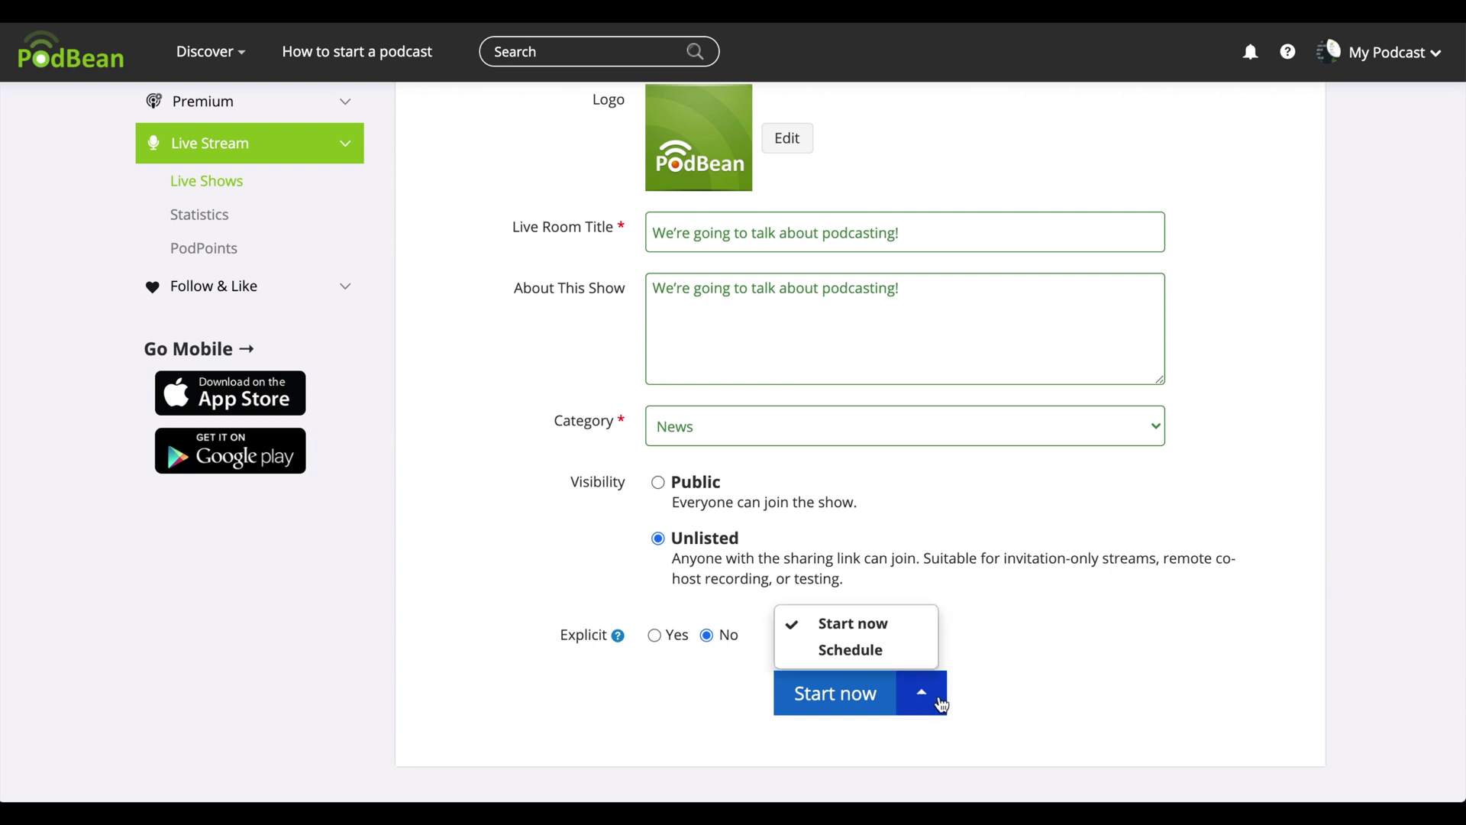
click(823, 690)
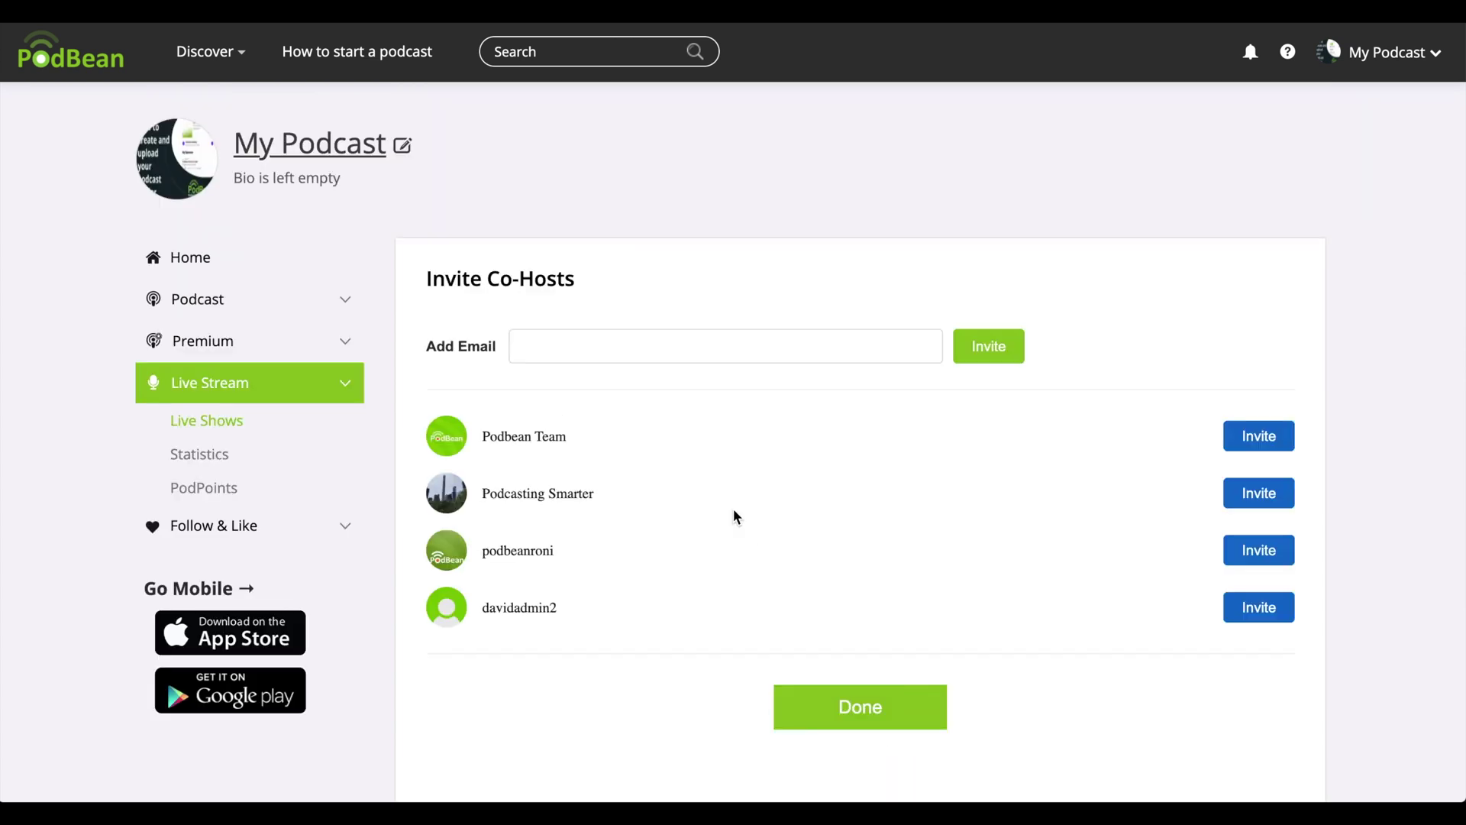
Invite a co-host by their e-mail address, then finish to enter the live studio
click(683, 356)
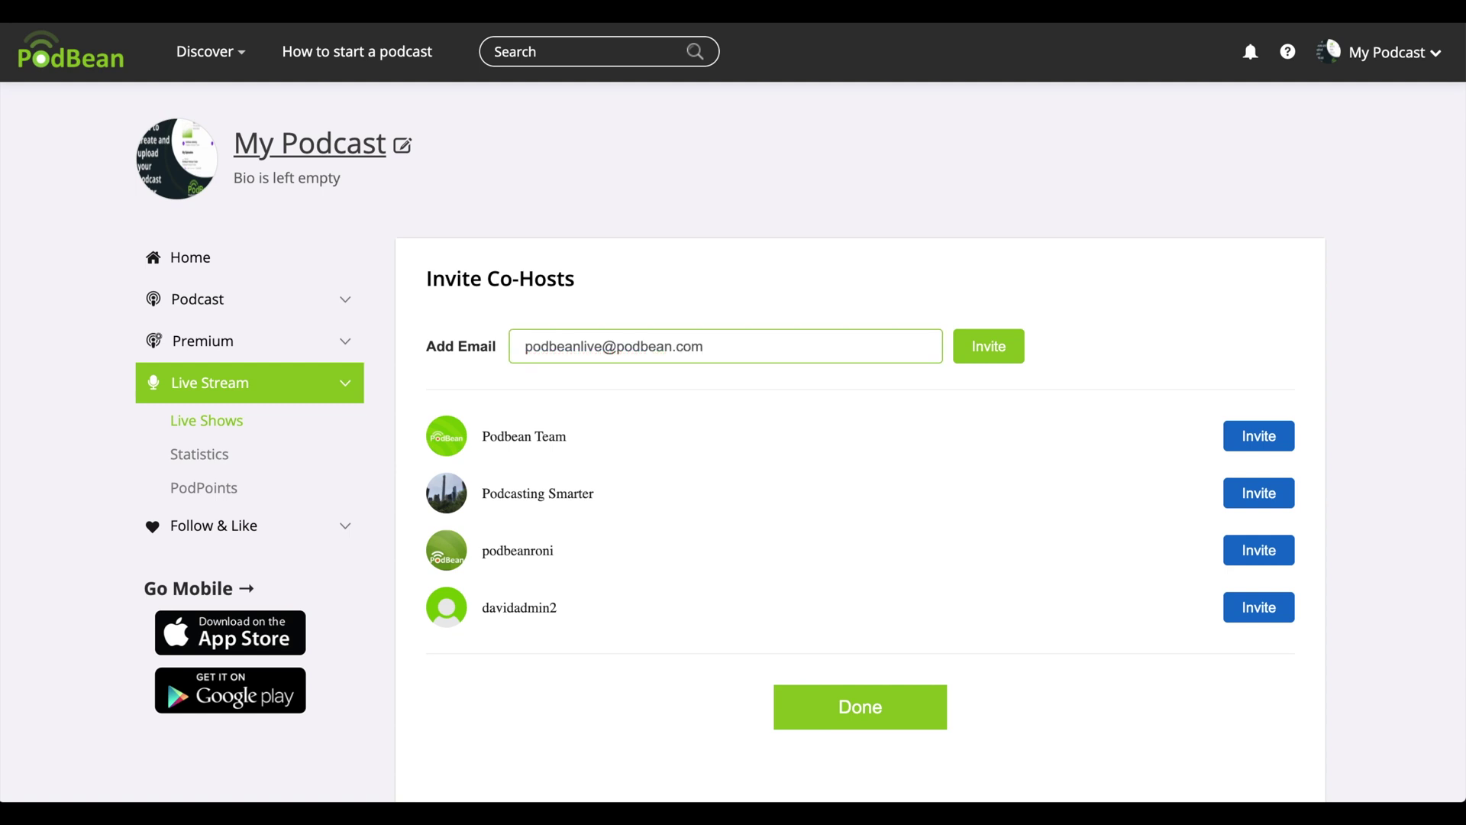
click(973, 353)
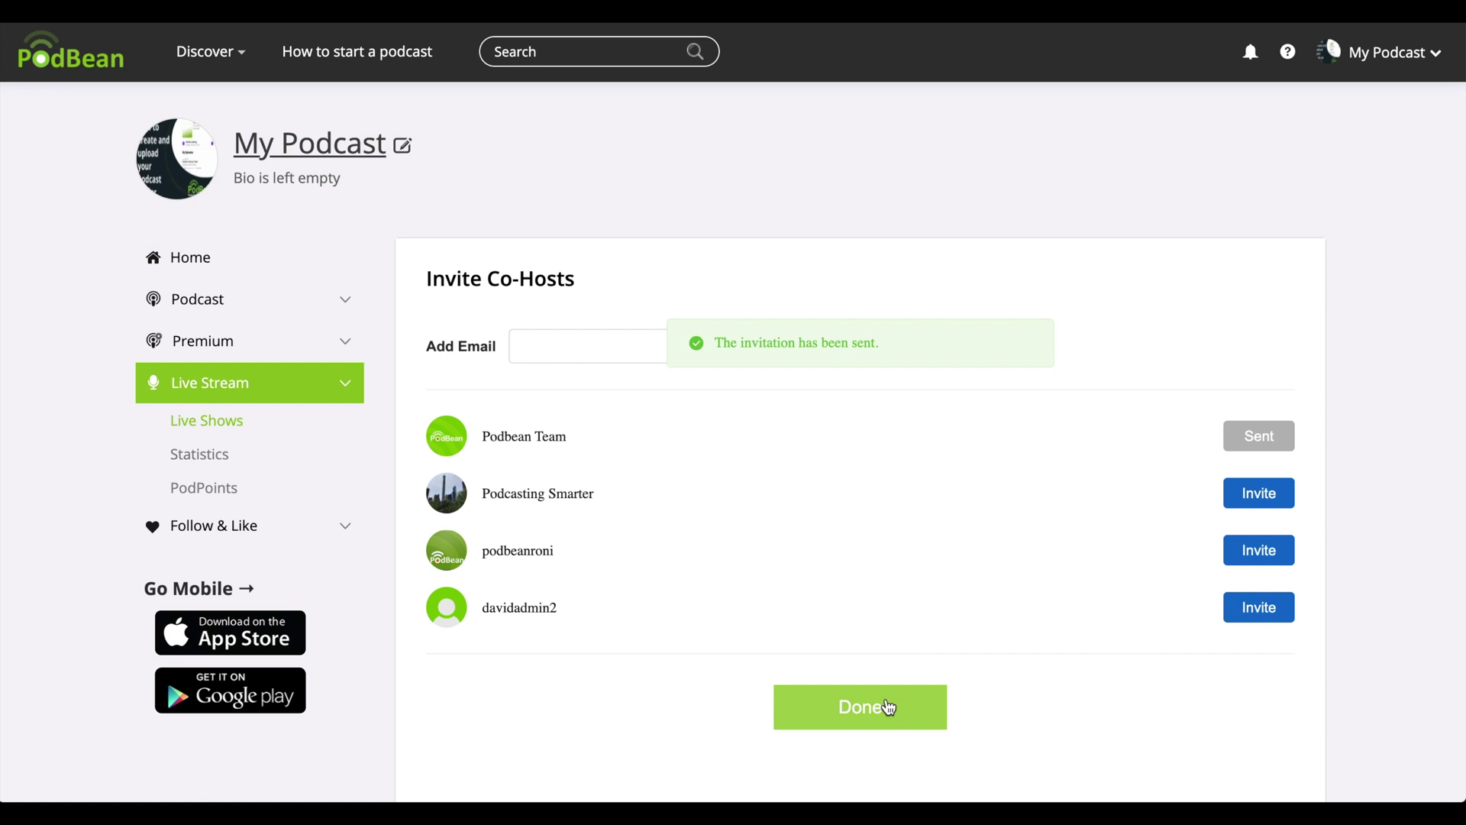
click(926, 707)
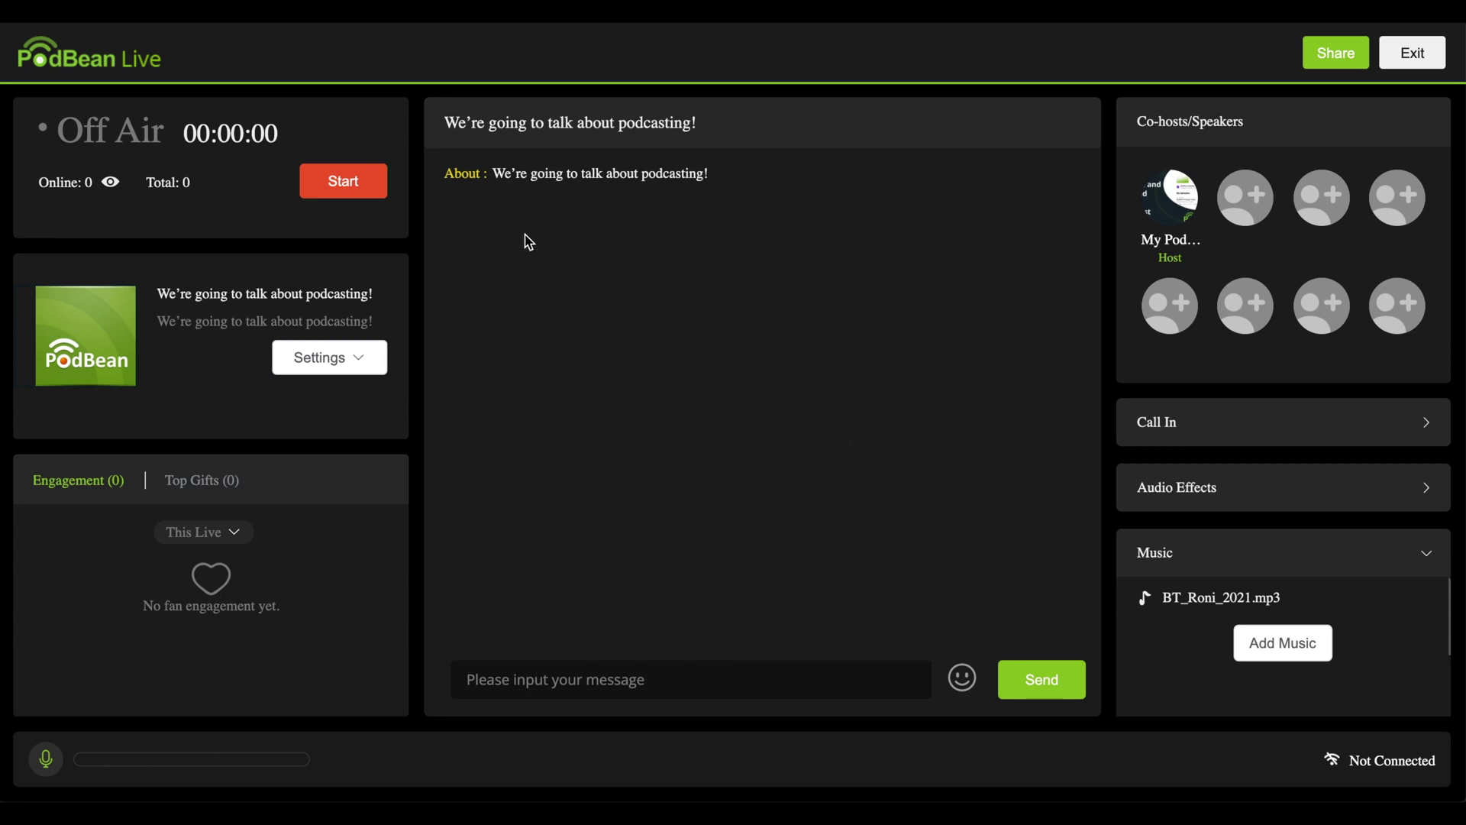
Go on air, end the broadcast after about 29 seconds, and exit the studio
click(383, 191)
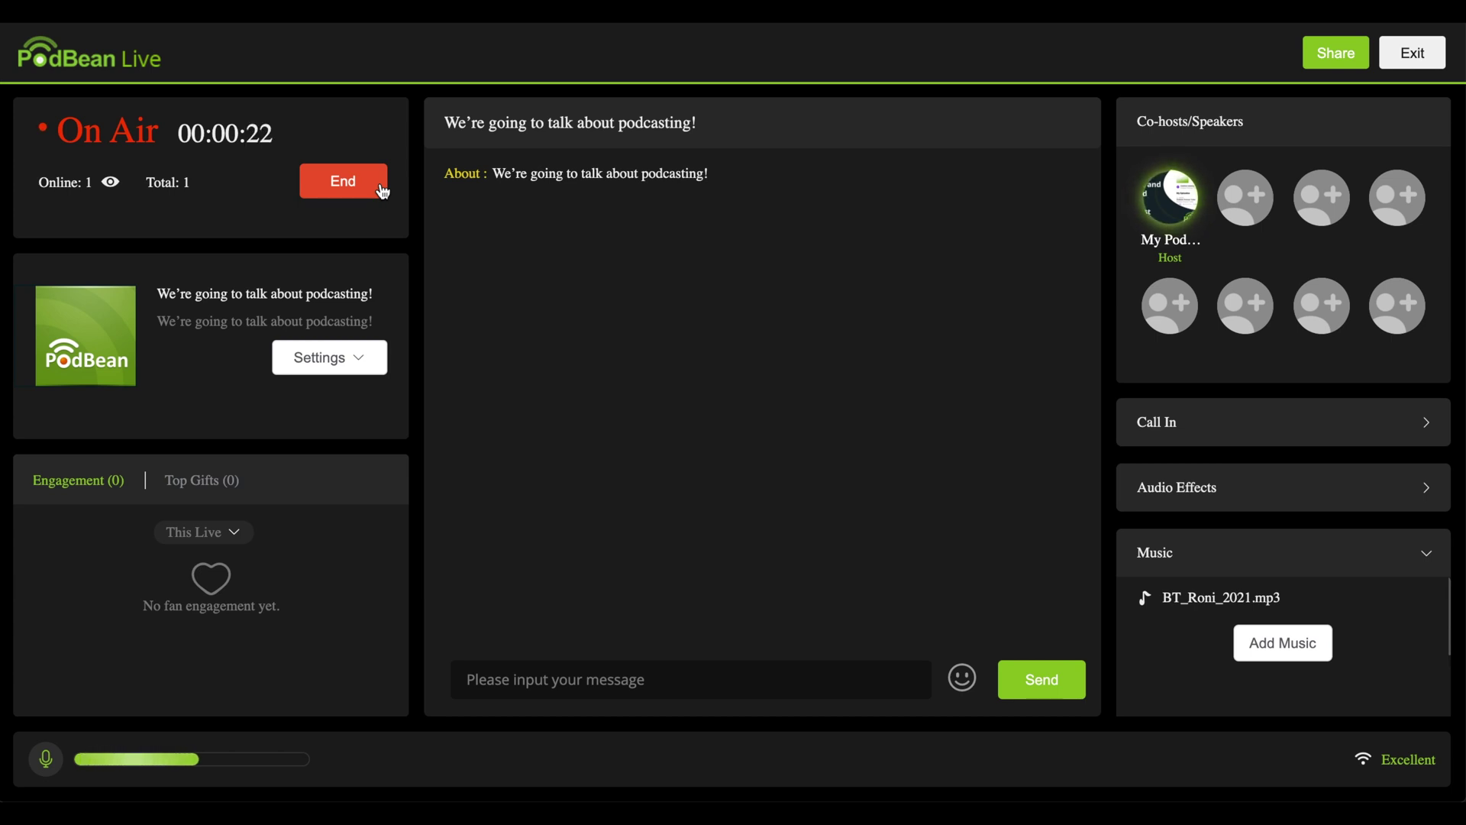
click(382, 191)
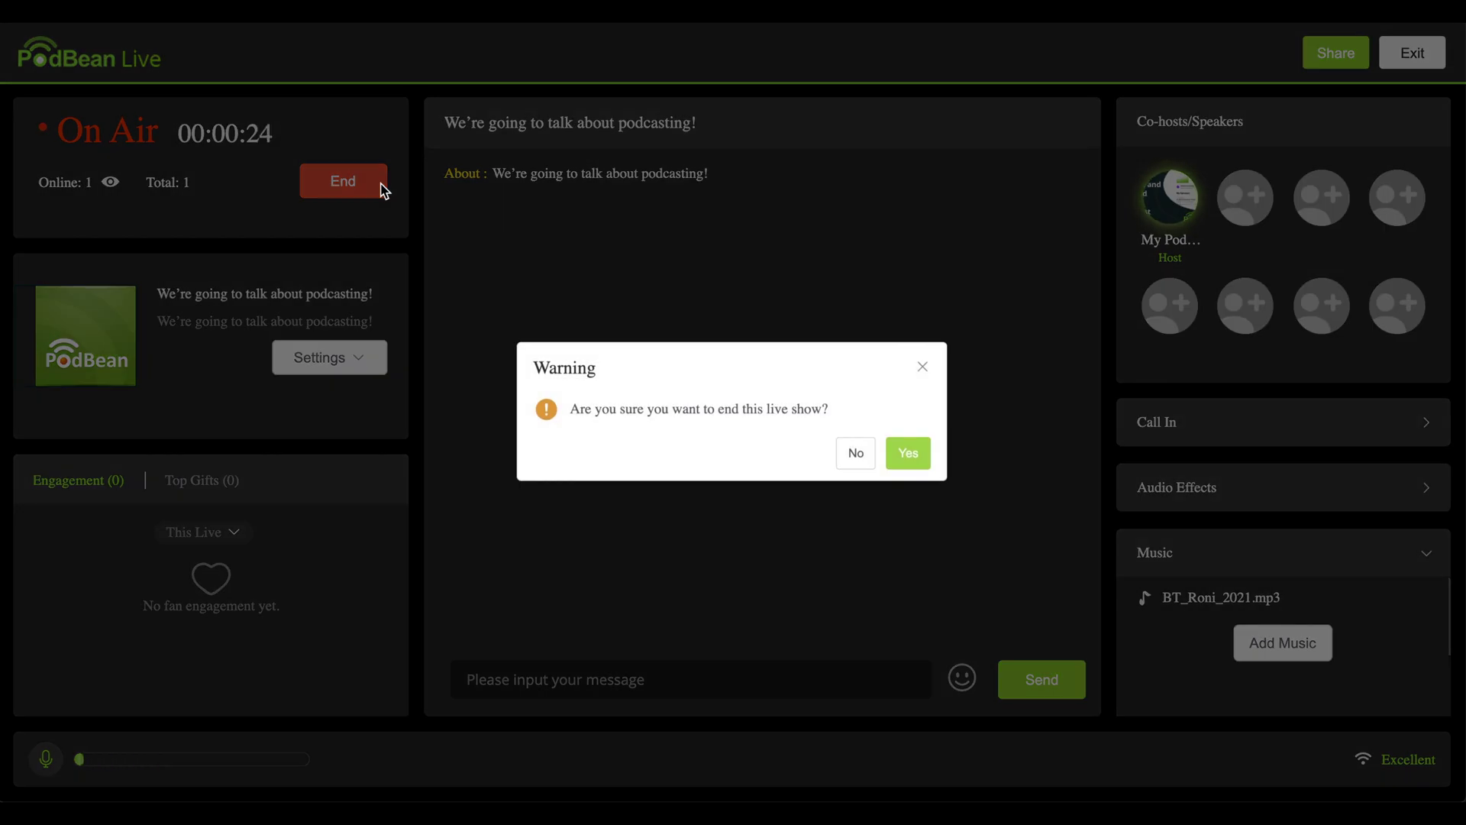
click(908, 456)
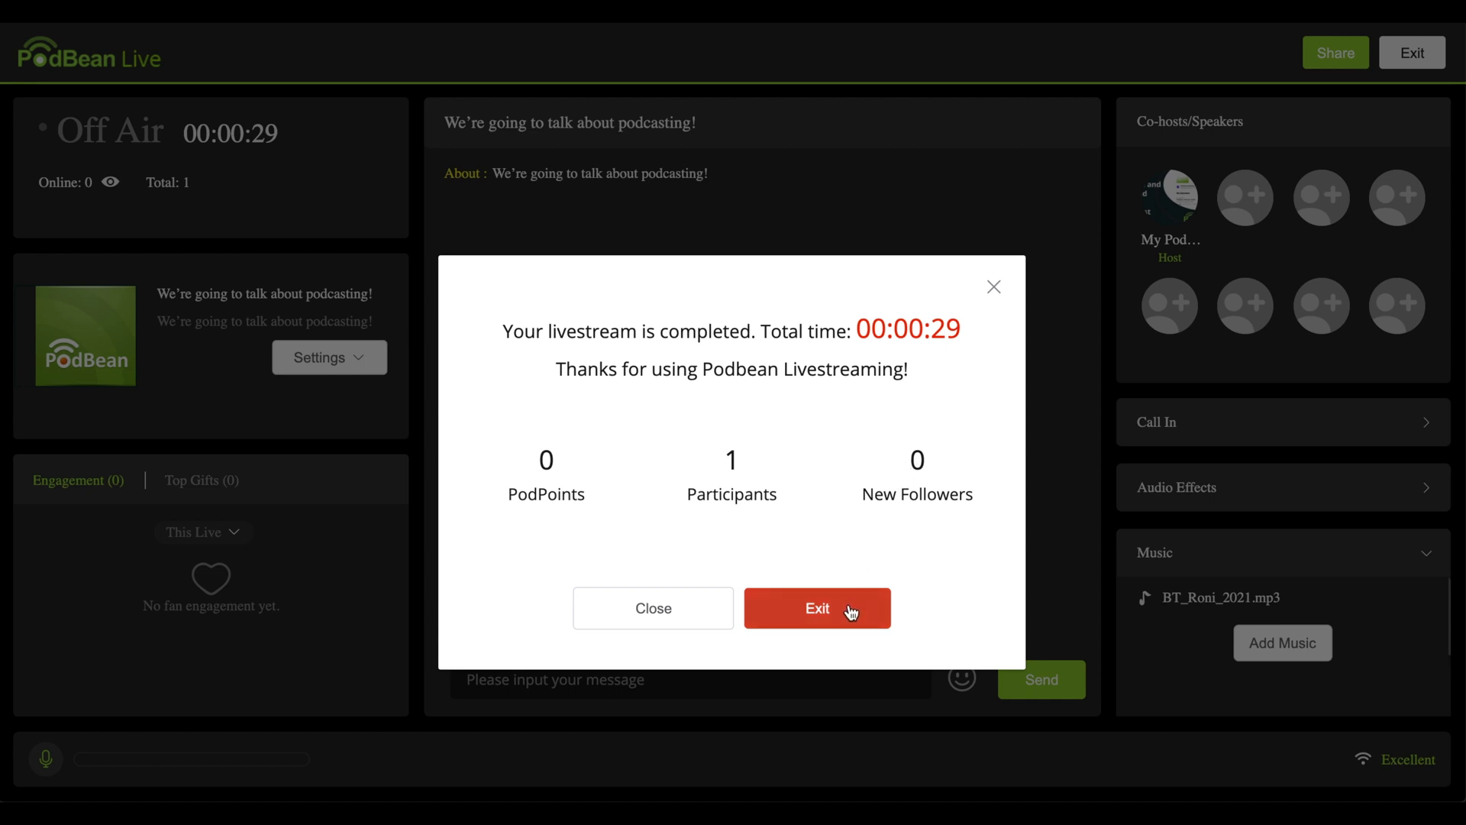
click(850, 612)
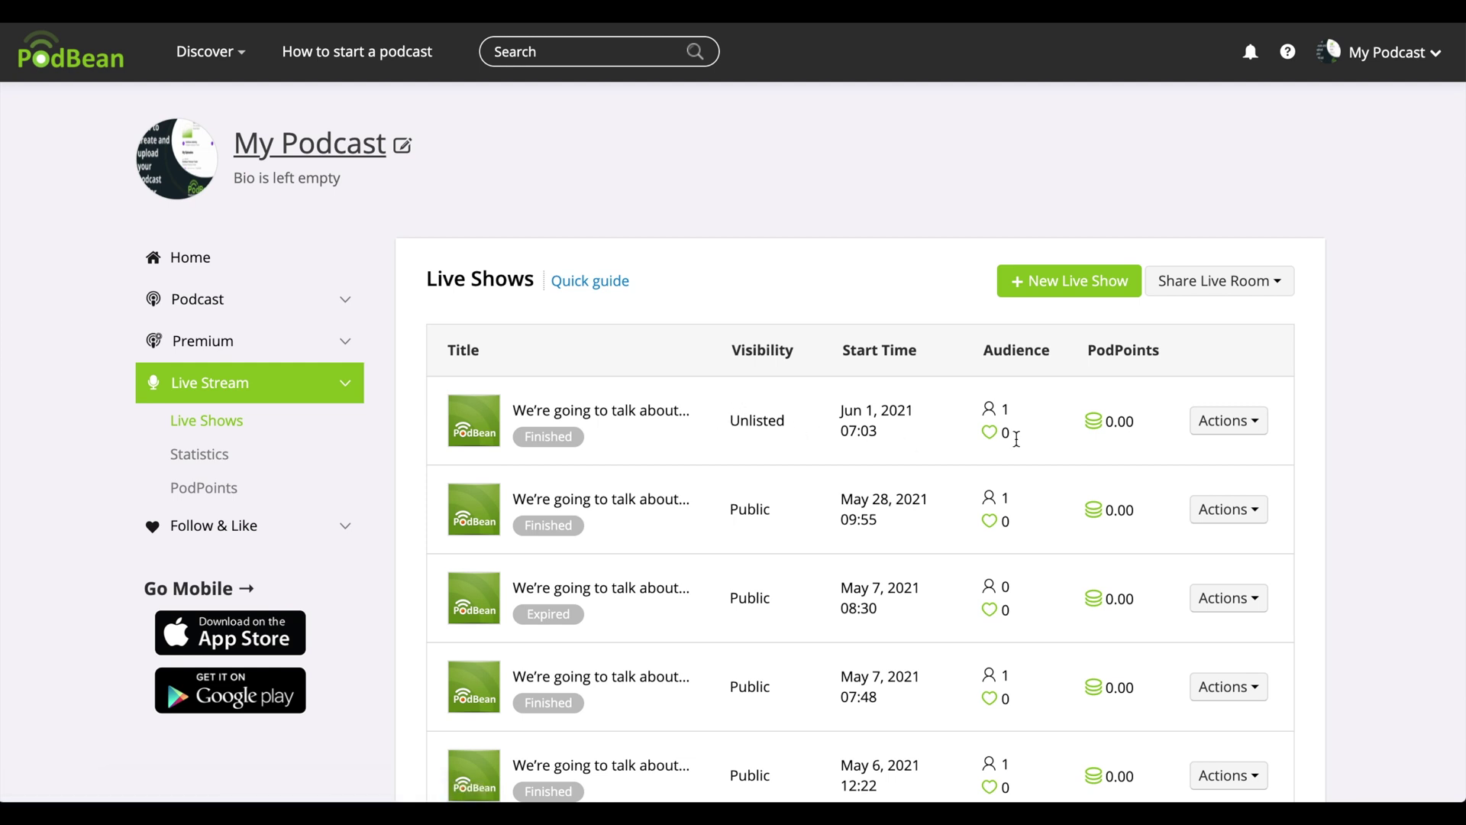
Choose Get Recording from the newest finished show's Actions menu
click(1223, 432)
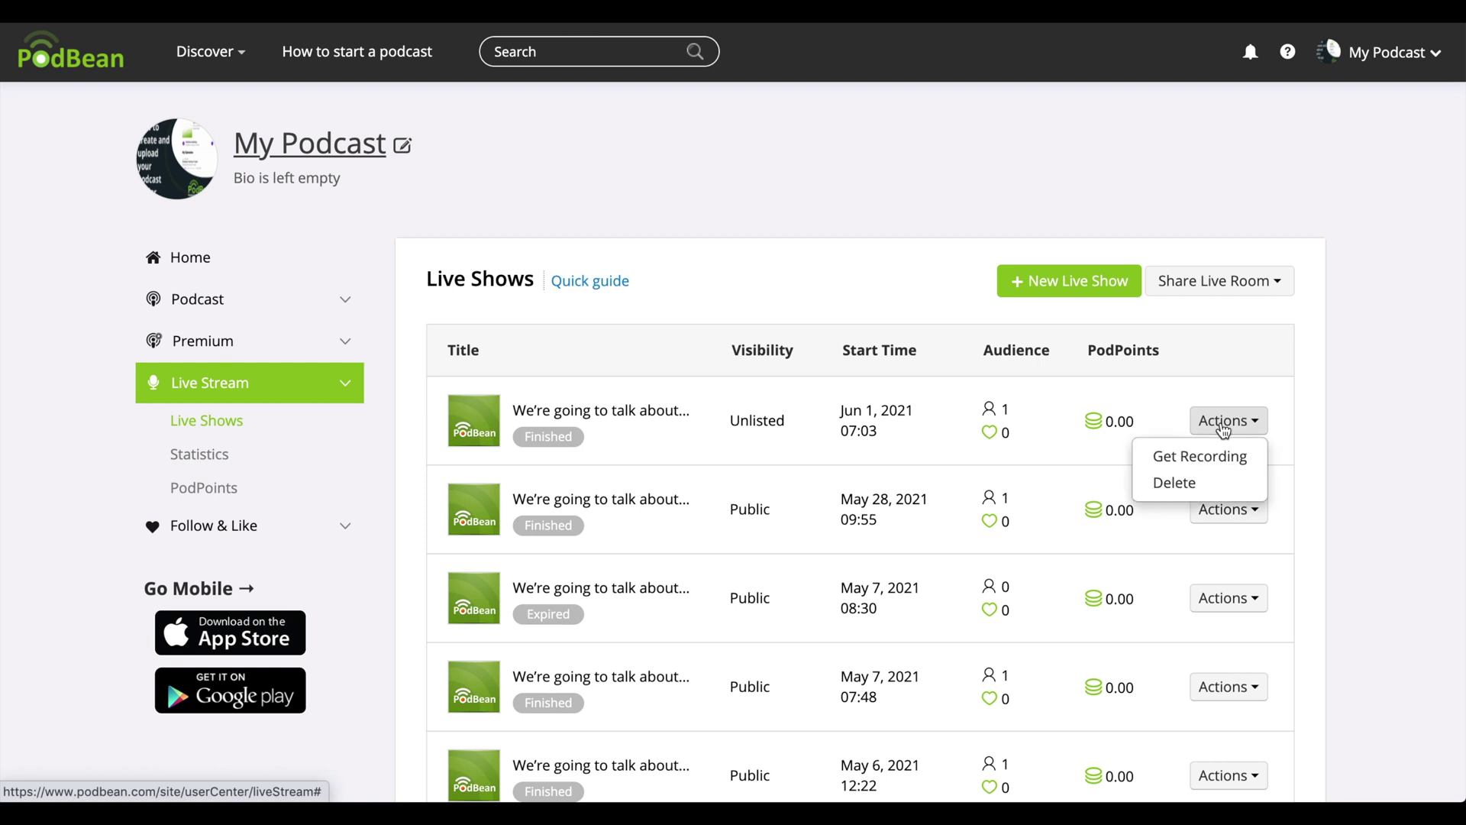
click(1219, 457)
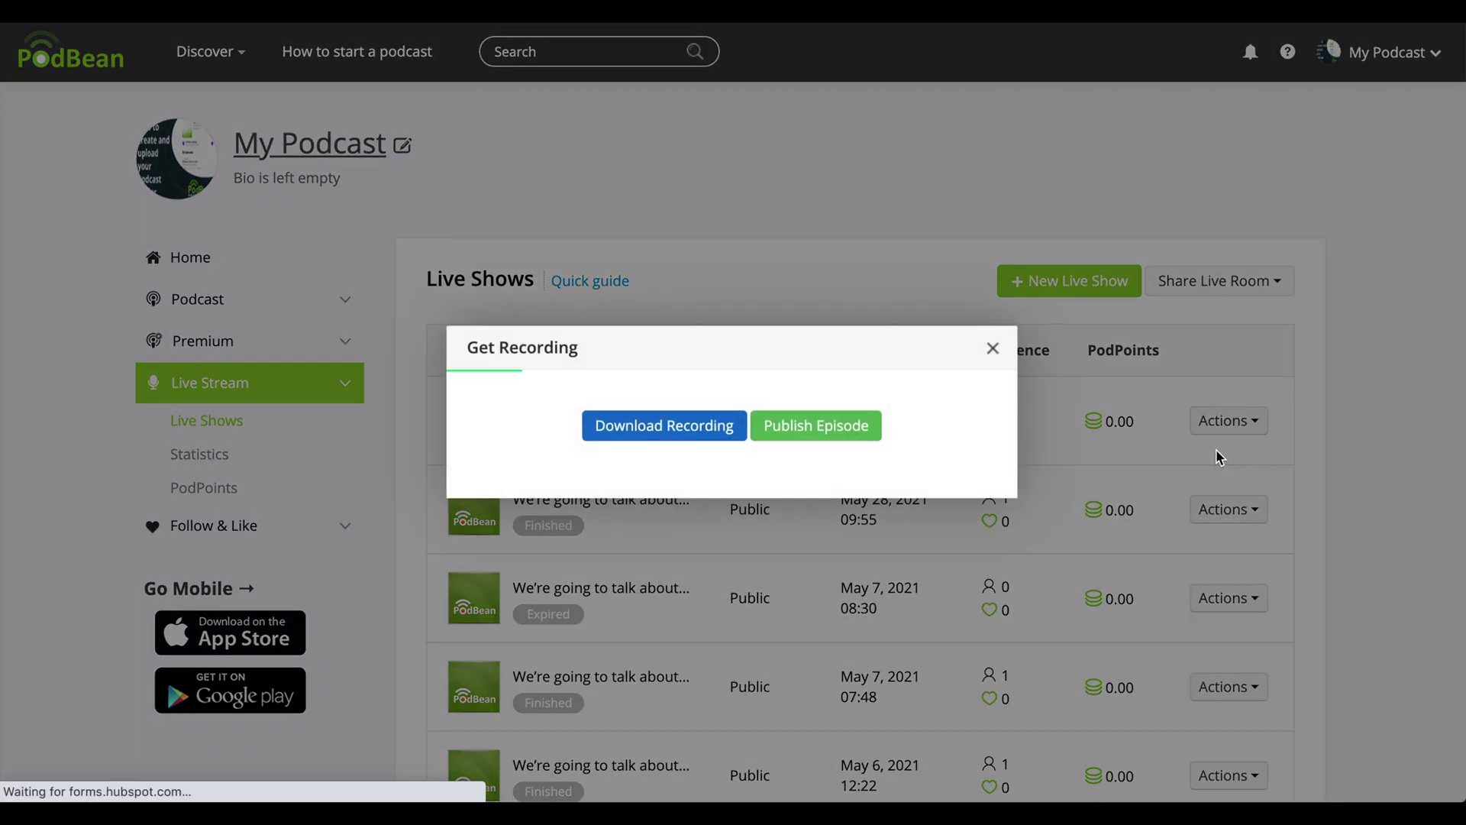